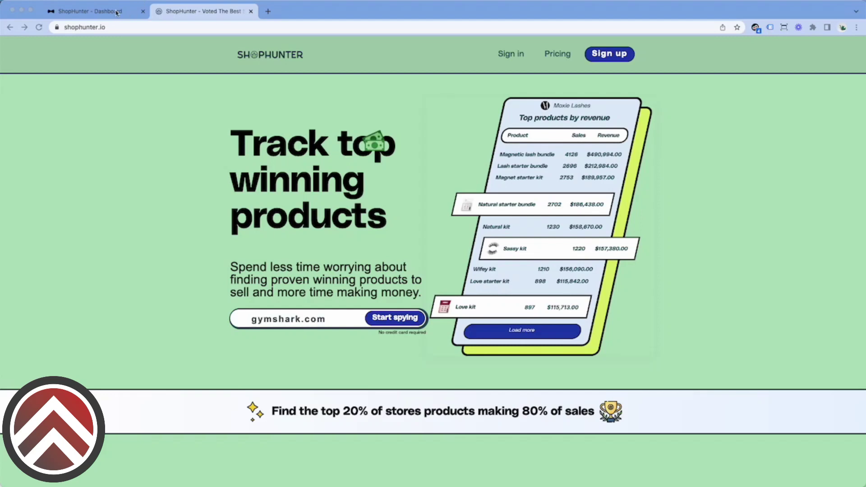
# - Open ShopHunter's Dashboard, showing 438532 sales and $41,708,121.01 revenue in the last 24 hours
pyautogui.click(116, 13)
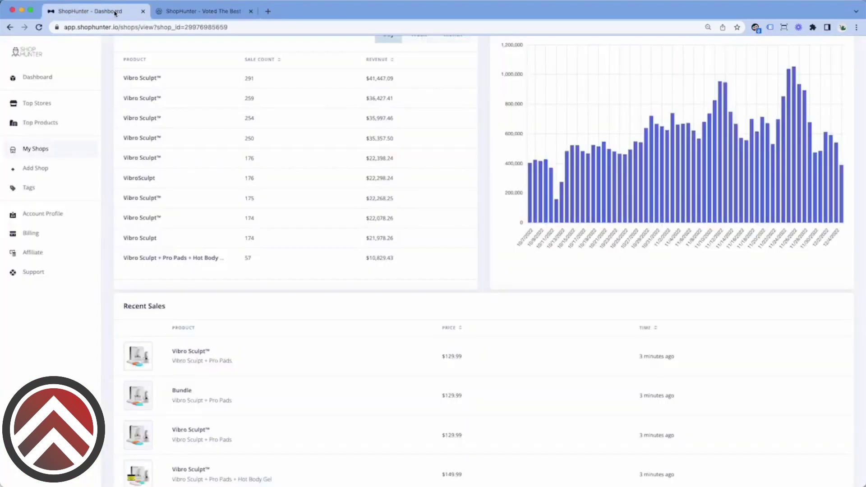
pyautogui.click(84, 86)
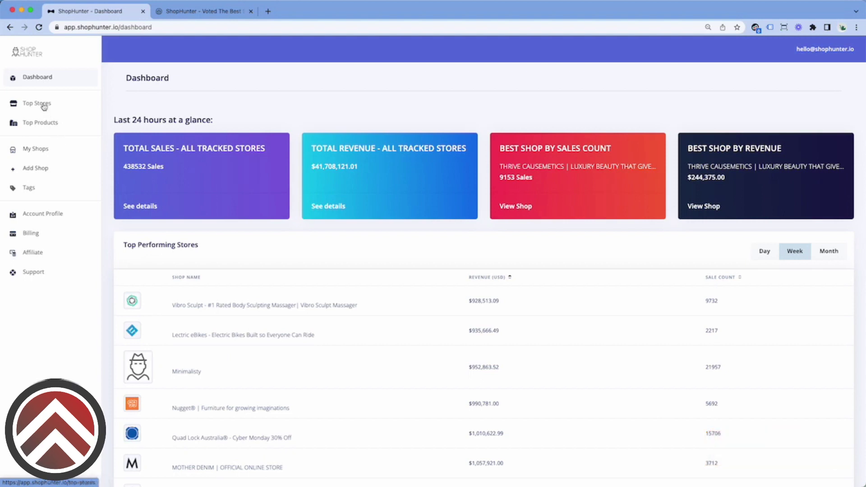
# - Open Top Stores and browse the weekly store revenue and sale counts
pyautogui.click(44, 106)
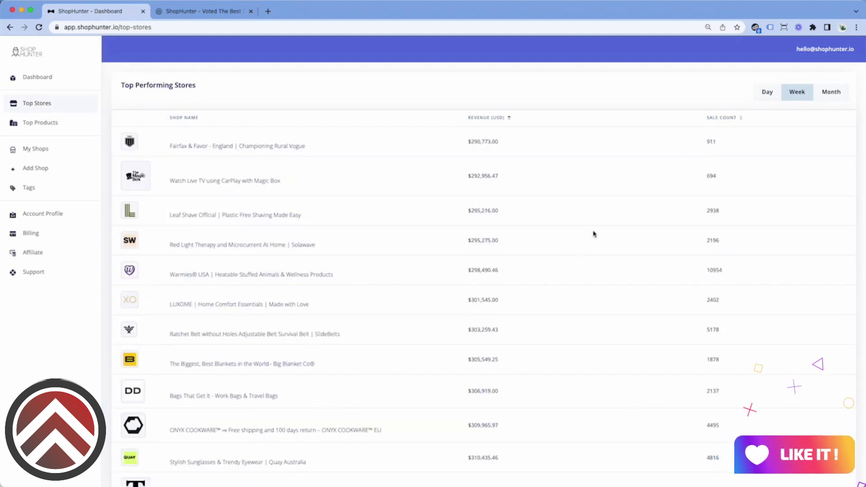
pyautogui.scroll(-7, 594, 232)
pyautogui.scroll(-6, 468, 277)
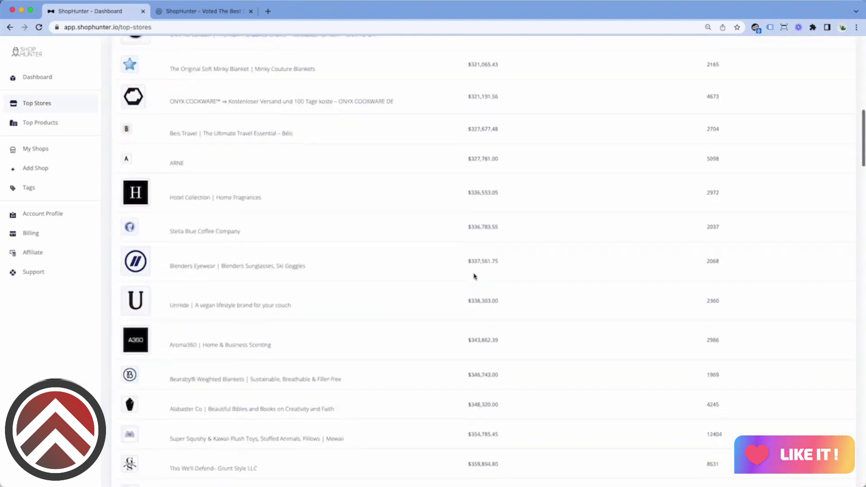
pyautogui.scroll(-13, 474, 275)
pyautogui.scroll(-20, 476, 273)
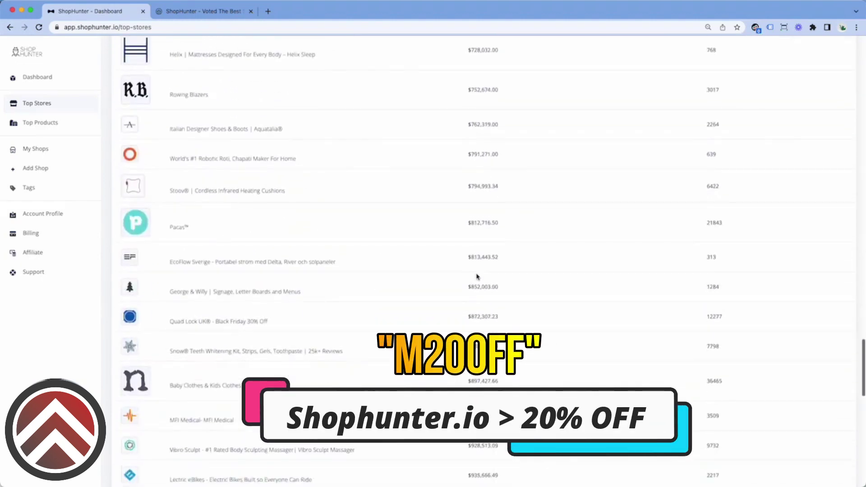
pyautogui.scroll(20, 477, 274)
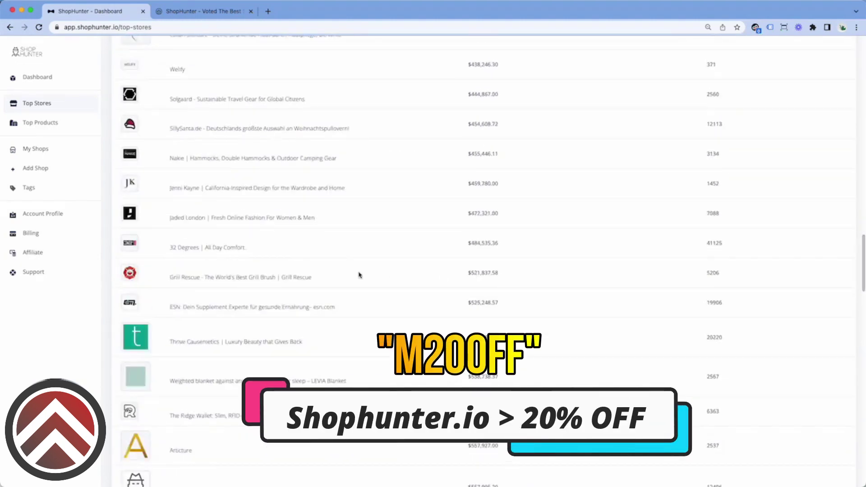
pyautogui.scroll(20, 347, 264)
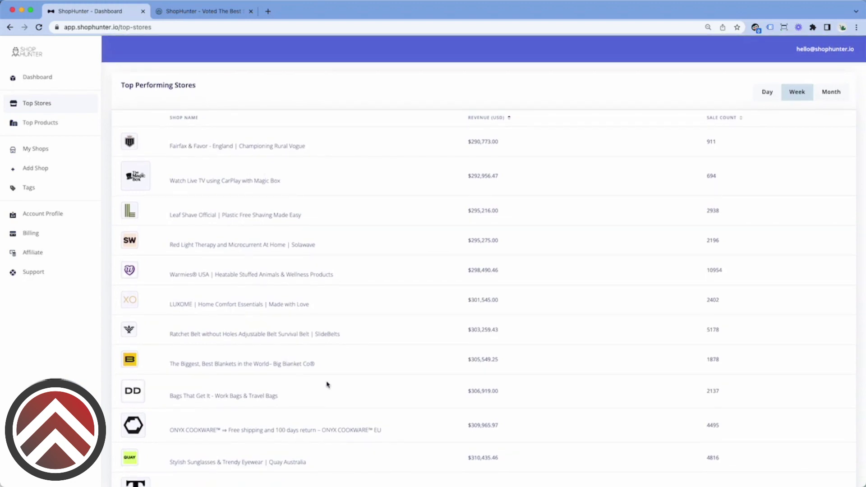
pyautogui.scroll(-2, 354, 390)
pyautogui.scroll(-5, 267, 392)
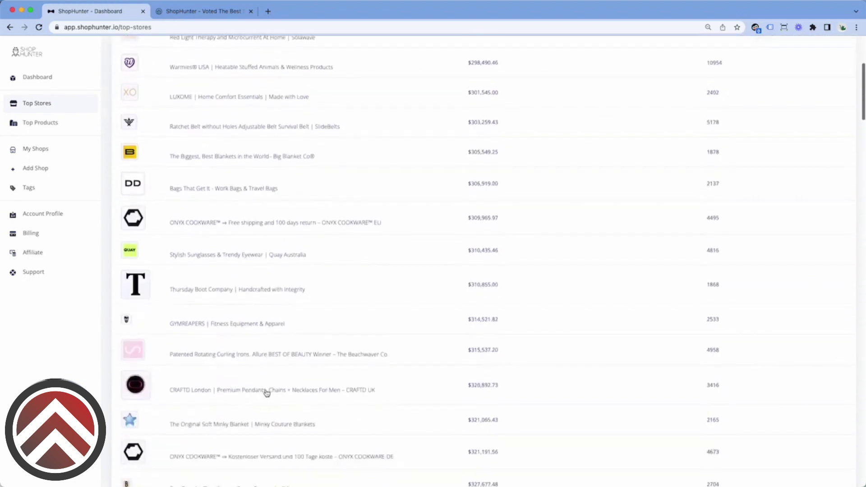
# - Track Quay Australia and review its 3439 sales and $219,360.34 revenue
pyautogui.click(221, 258)
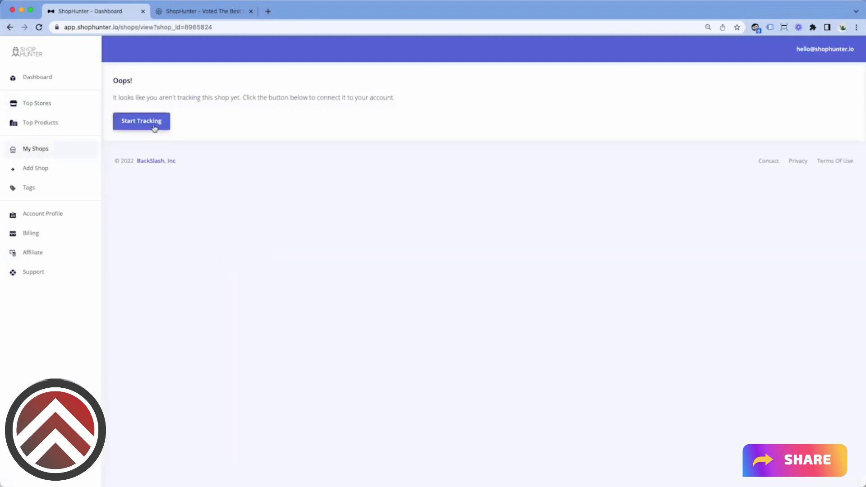
pyautogui.click(154, 128)
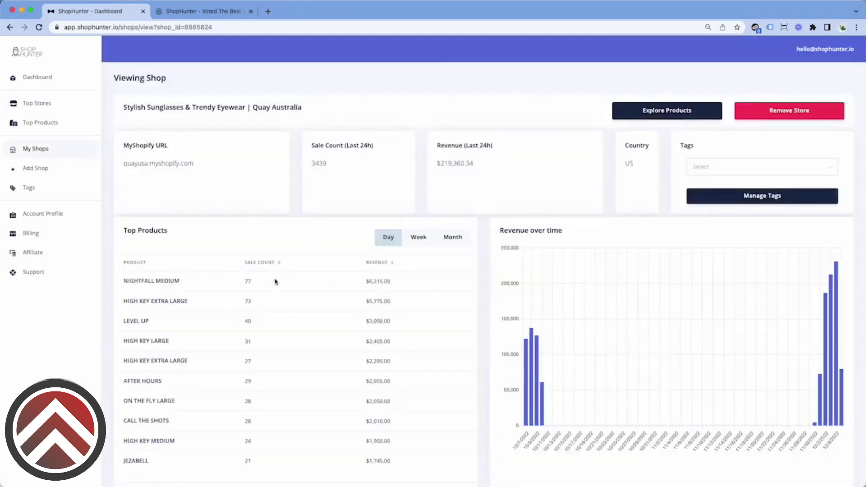
pyautogui.scroll(-1, 221, 313)
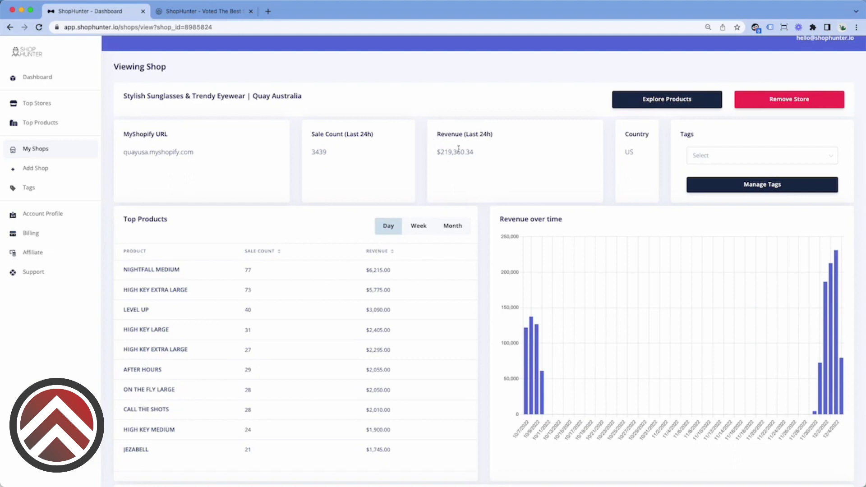
pyautogui.scroll(-9, 343, 289)
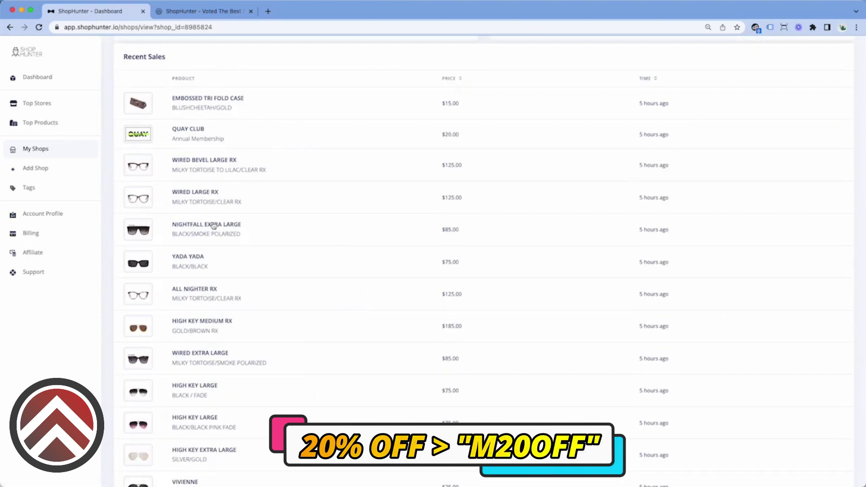
pyautogui.scroll(3, 219, 222)
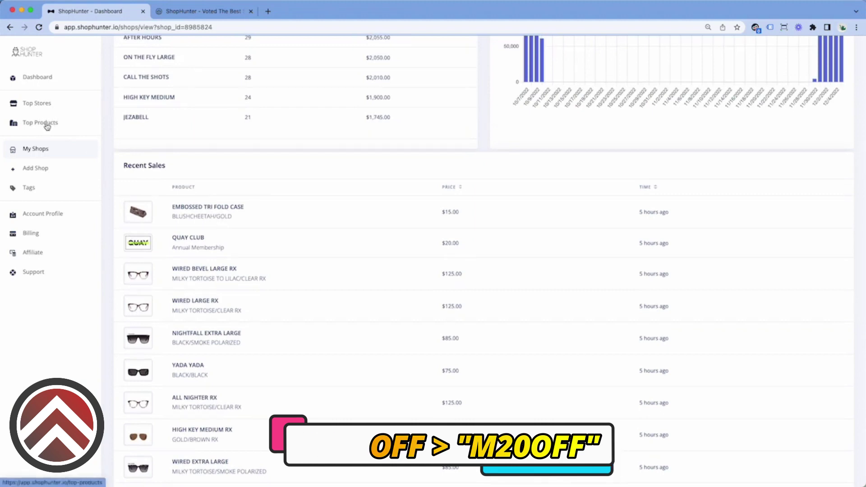
# - Show Top Products for the last Day, sorted by revenue
pyautogui.click(47, 126)
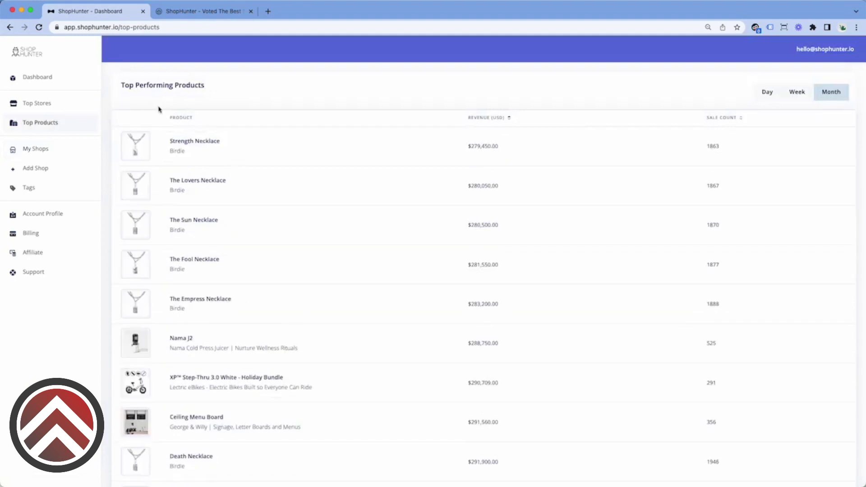
pyautogui.click(764, 94)
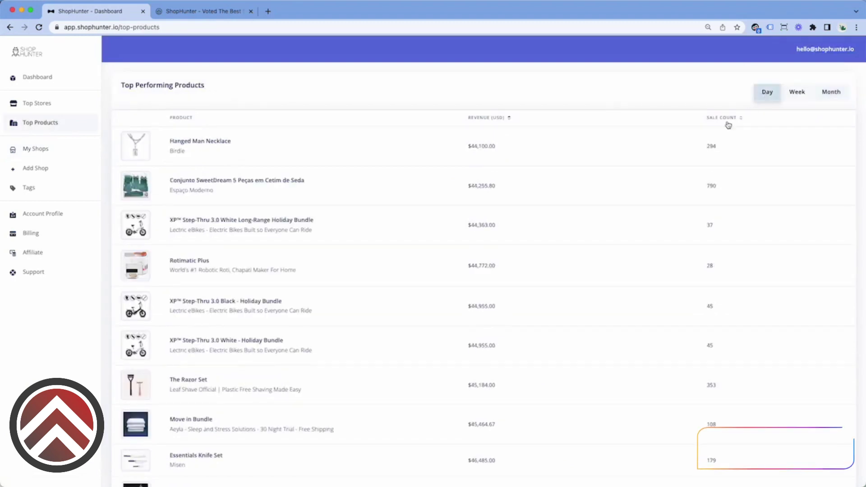
pyautogui.click(482, 118)
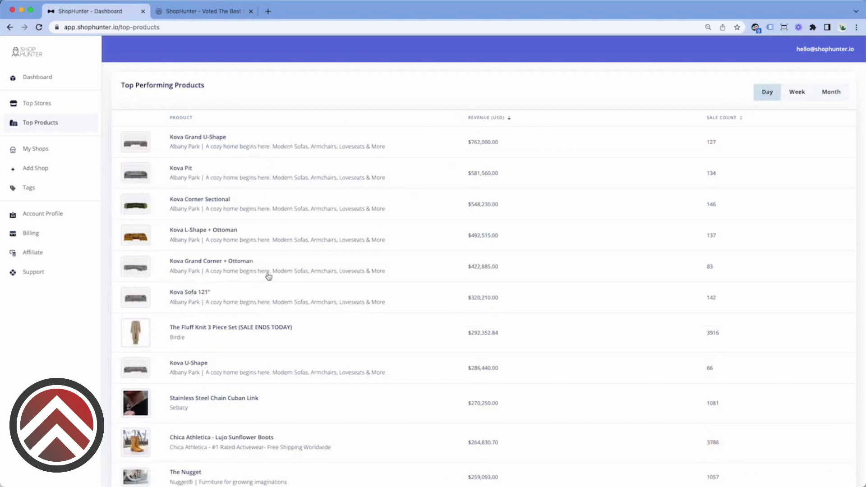
pyautogui.scroll(-3, 276, 277)
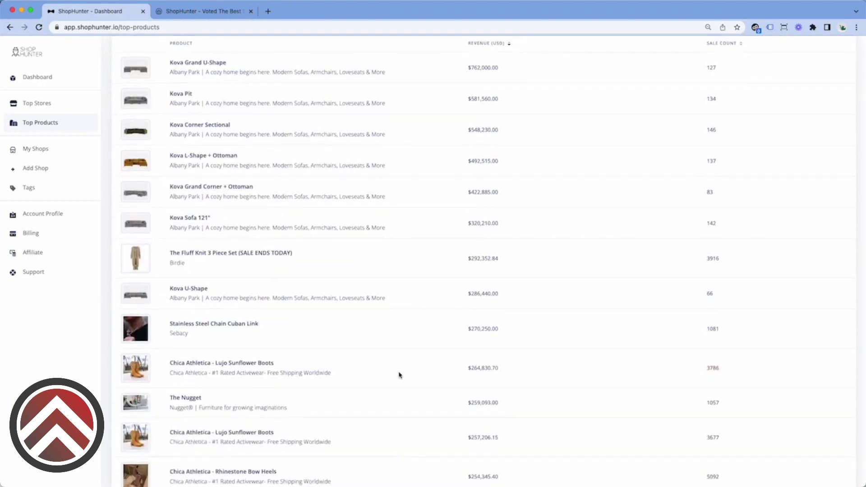
pyautogui.scroll(-1, 420, 164)
pyautogui.scroll(-4, 420, 164)
pyautogui.scroll(5, 564, 253)
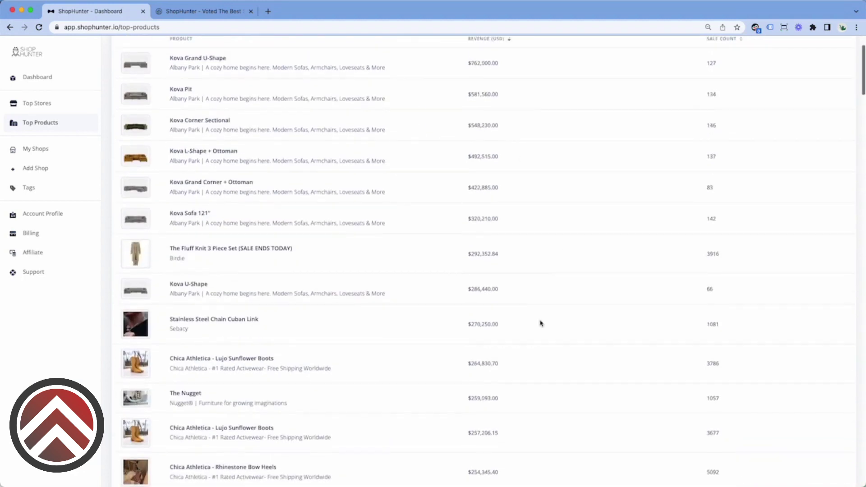
pyautogui.scroll(3, 652, 176)
# - Sort daily products by sale count descending, led by Rhinestone Bow Heels with 5092 sales
pyautogui.click(723, 119)
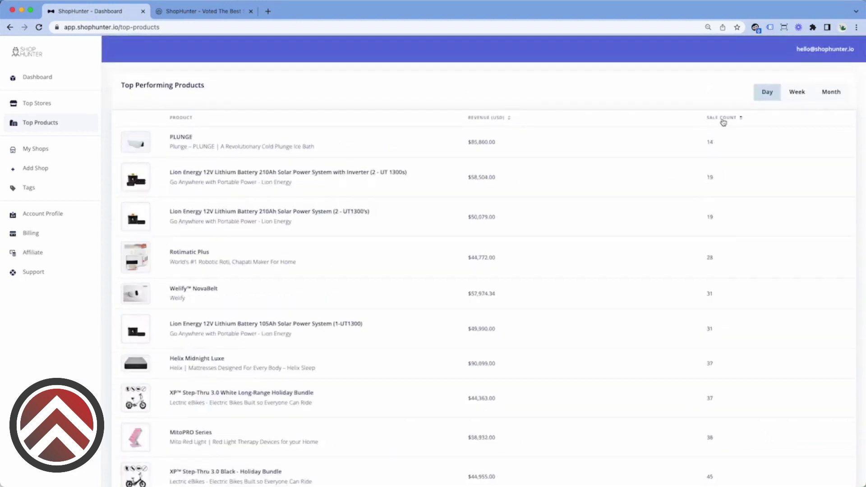
pyautogui.click(723, 120)
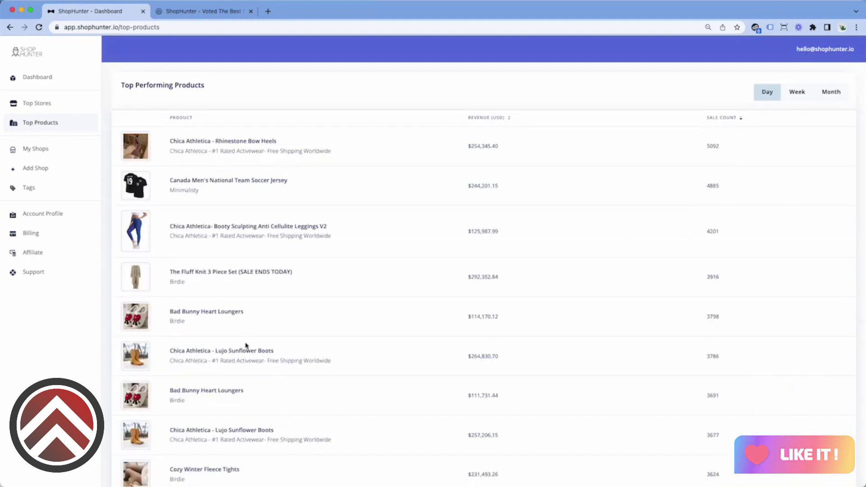
pyautogui.scroll(-5, 247, 336)
pyautogui.scroll(-9, 243, 294)
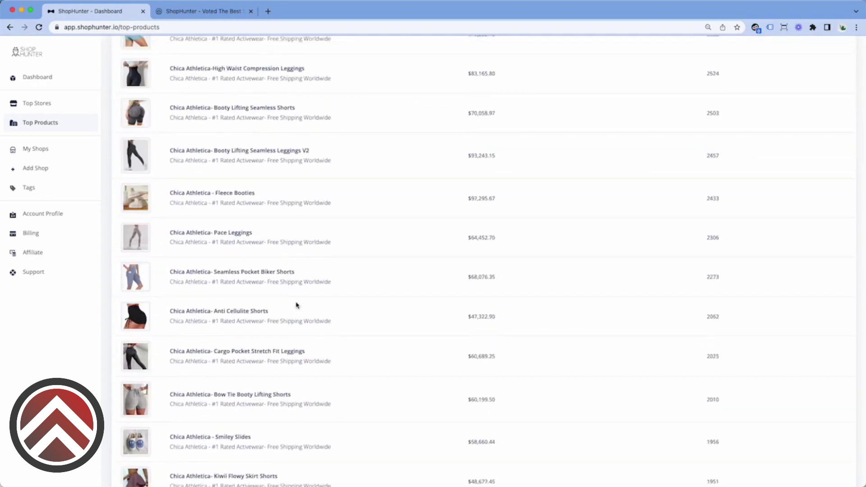
pyautogui.scroll(-3, 298, 307)
pyautogui.scroll(17, 347, 319)
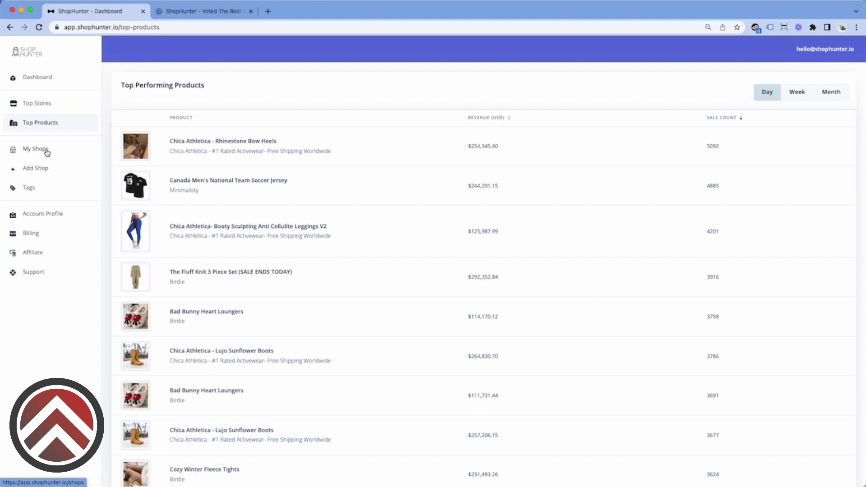
pyautogui.click(46, 151)
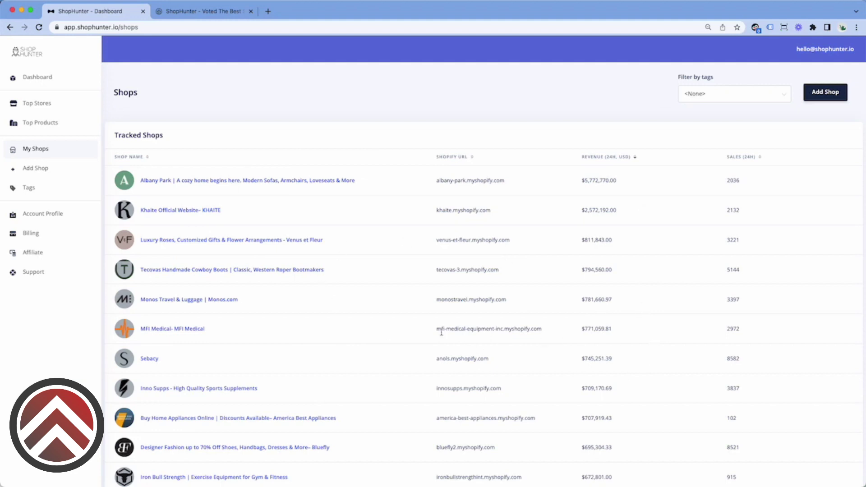
pyautogui.scroll(-5, 386, 321)
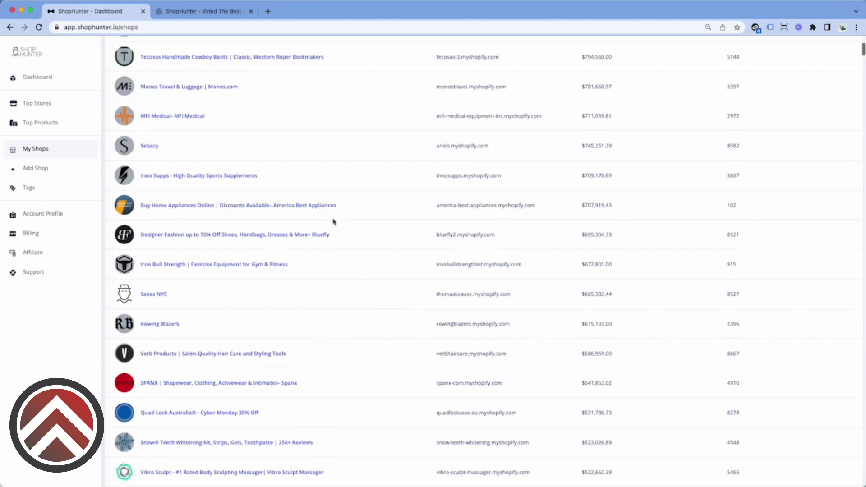
pyautogui.scroll(4, 333, 221)
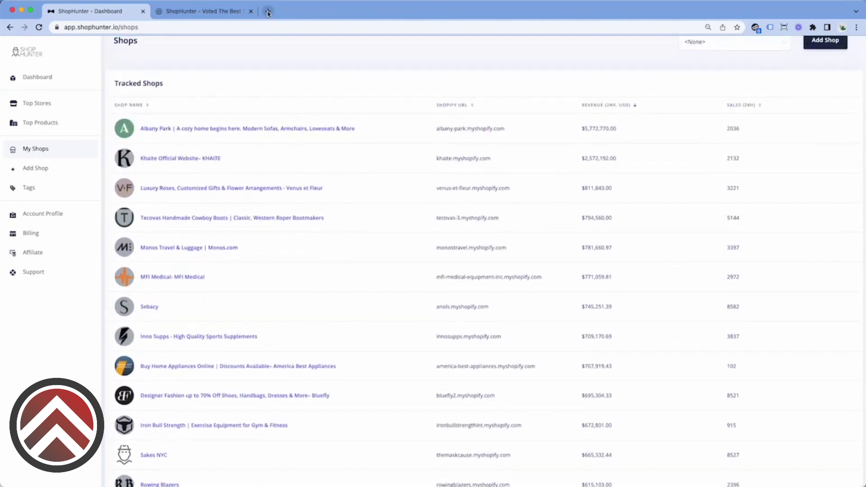
# - Load google.com in a new tab and dismiss the password safety notice
pyautogui.click(268, 12)
pyautogui.write('google.com')
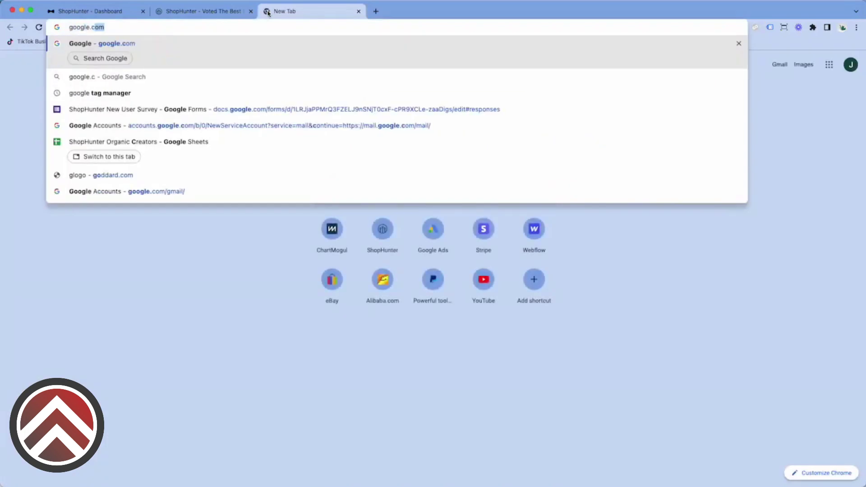
pyautogui.press('Return')
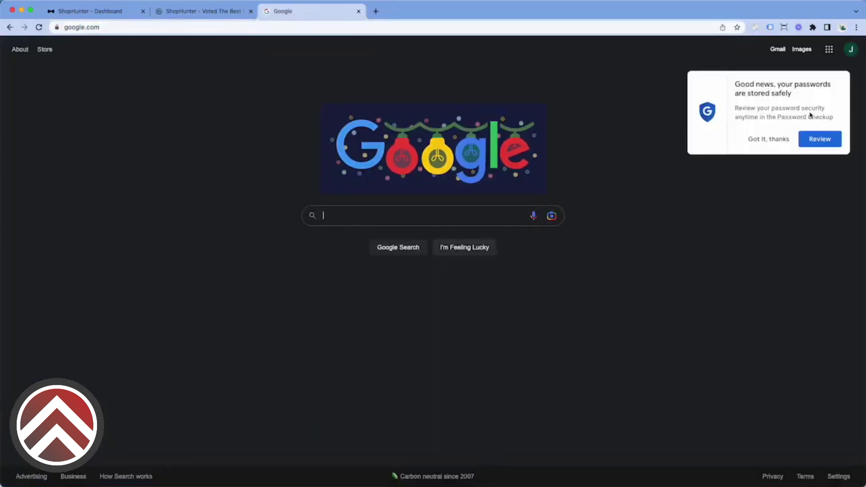
pyautogui.click(768, 144)
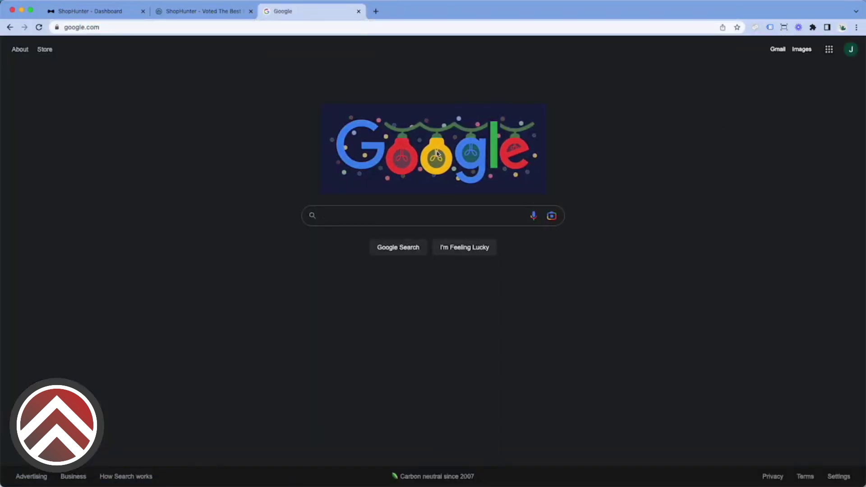
# - Search Google for 'hair curling iron'
pyautogui.click(354, 215)
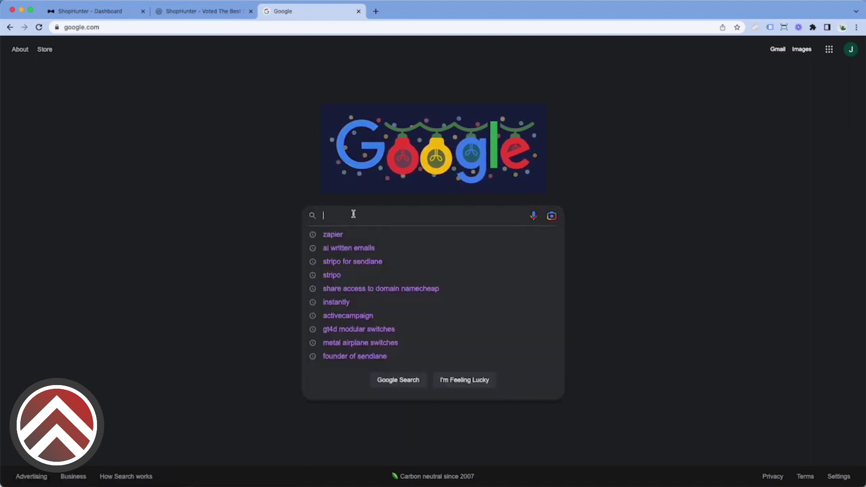
pyautogui.press('Escape')
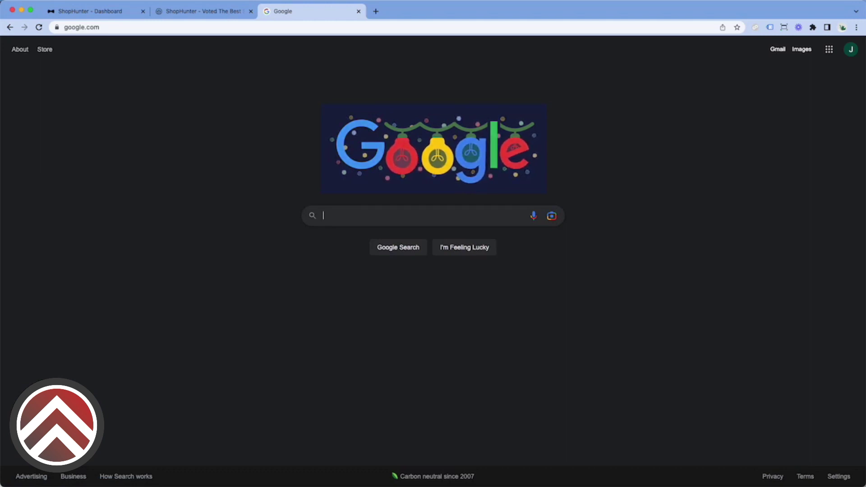
pyautogui.write('hair curl')
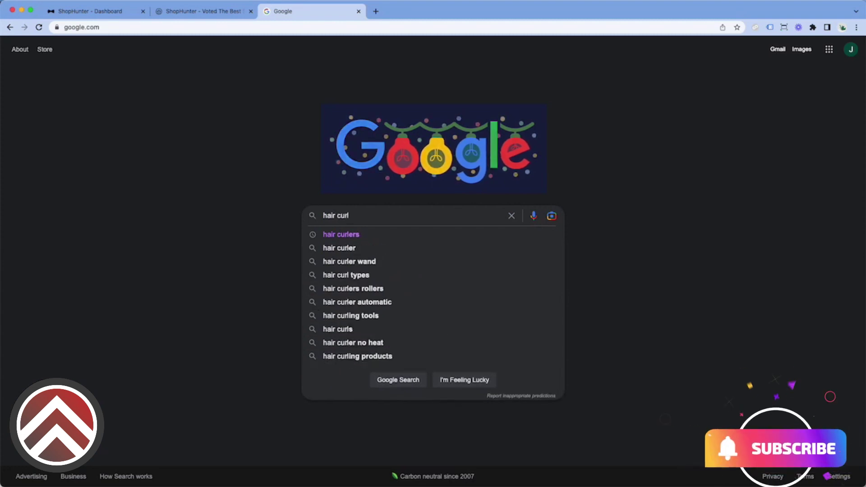
pyautogui.write('ing iron')
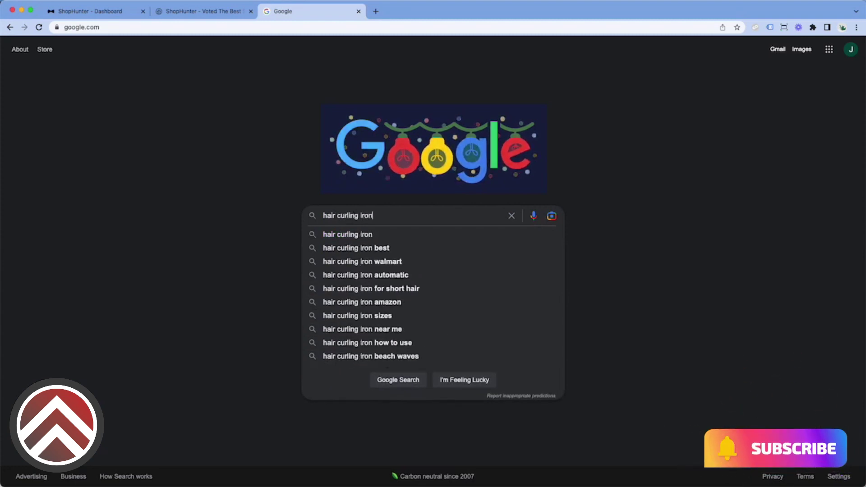
pyautogui.press('Return')
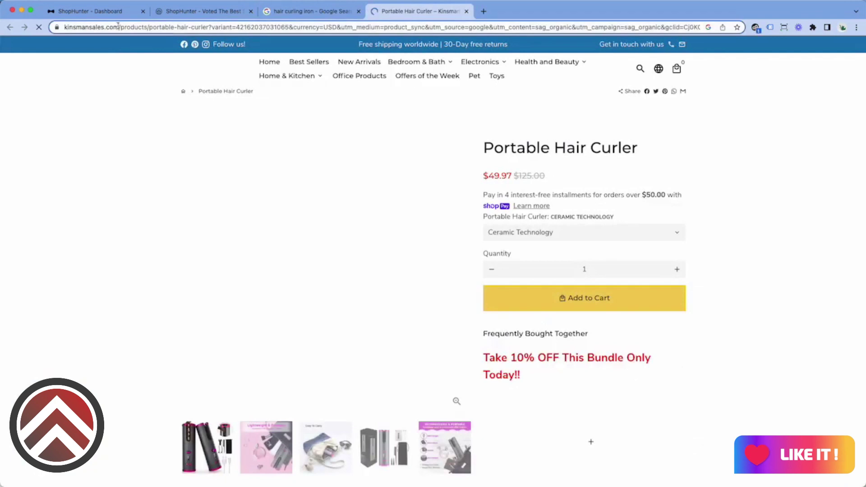
# - Copy the kinsmansales.com address, close the 15% off popup, and return to ShopHunter
pyautogui.moveTo(117, 27); pyautogui.dragTo(63, 28)
pyautogui.hotkey('ctrl', 'c')
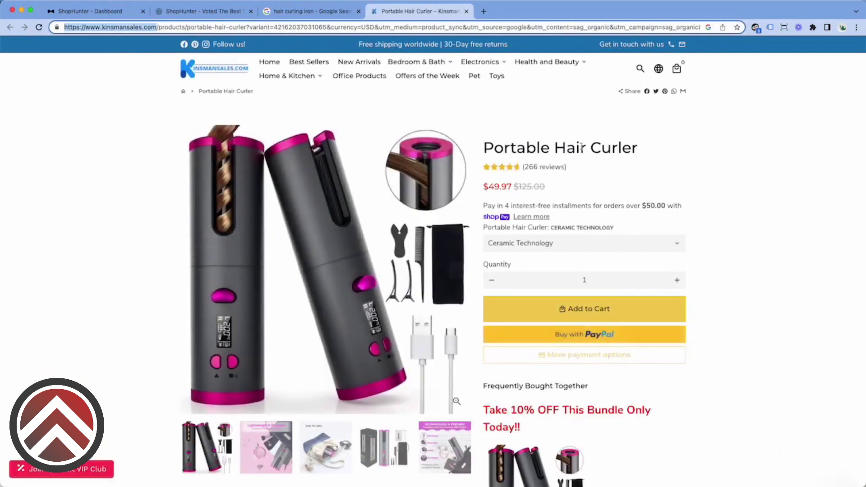
pyautogui.scroll(-5, 400, 345)
pyautogui.scroll(-15, 400, 345)
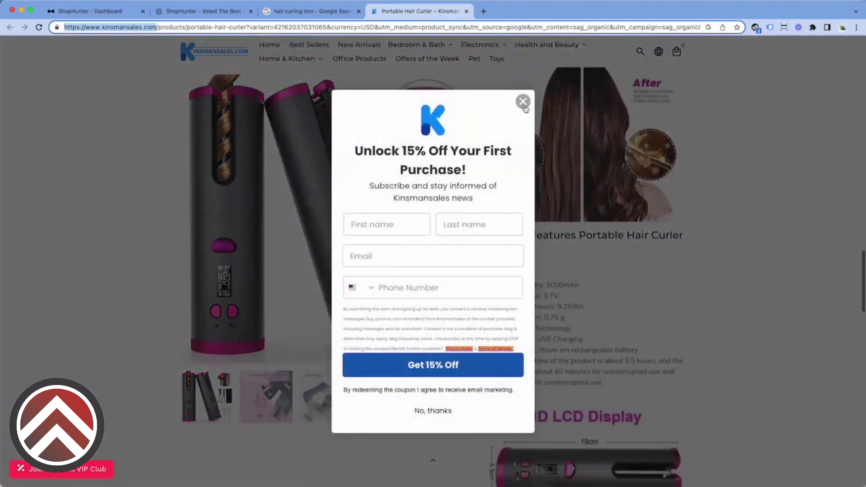
pyautogui.click(524, 108)
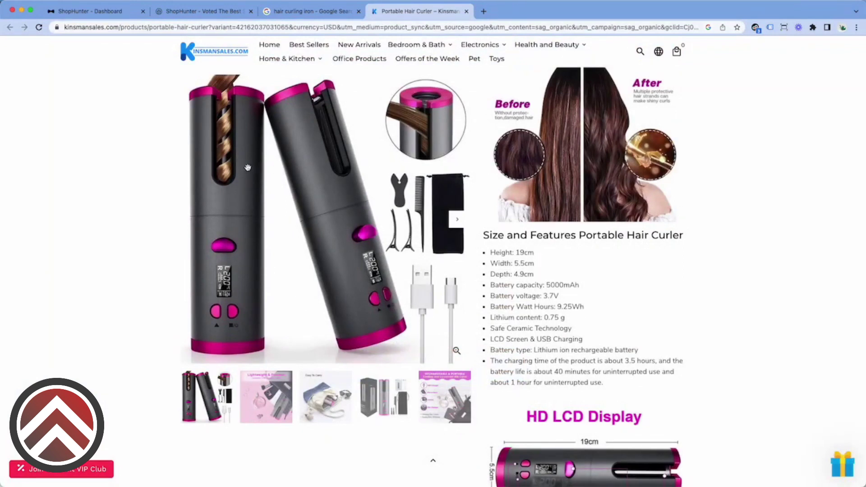
pyautogui.click(106, 11)
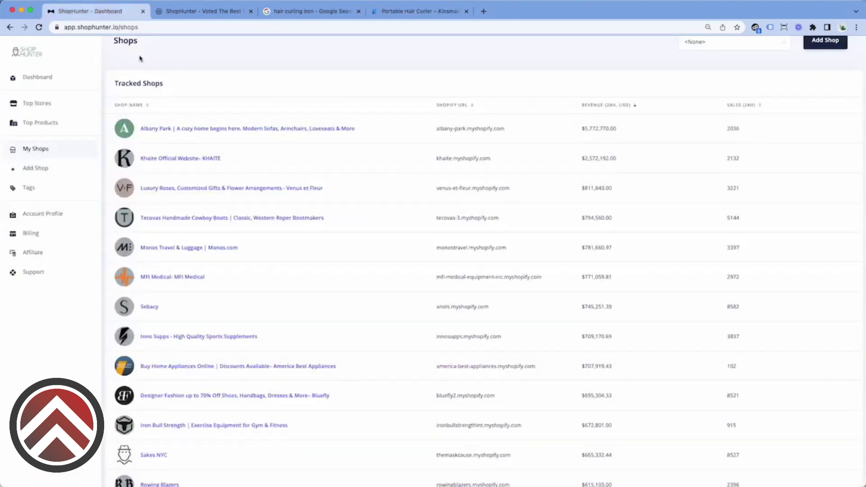
# - Add the kinsmansales.com URL as a shop and track KinsmanSales, showing $49.97 revenue
pyautogui.click(44, 171)
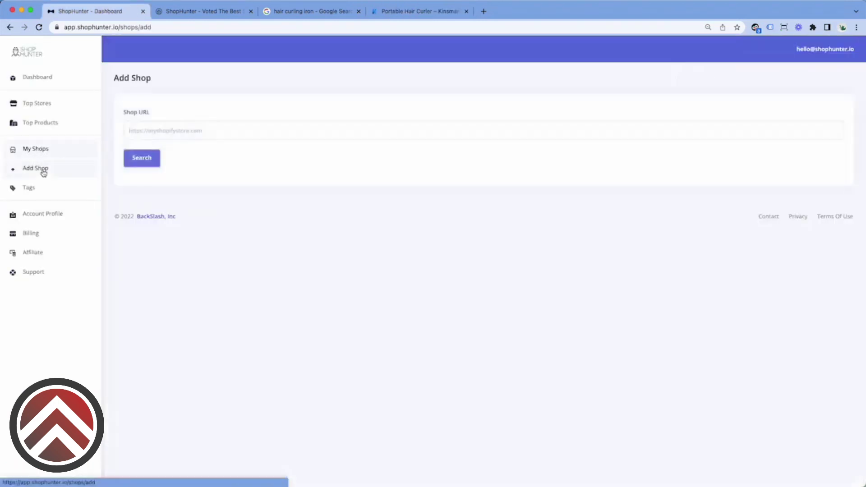
pyautogui.click(156, 129)
pyautogui.hotkey('ctrl', 'v')
pyautogui.click(141, 158)
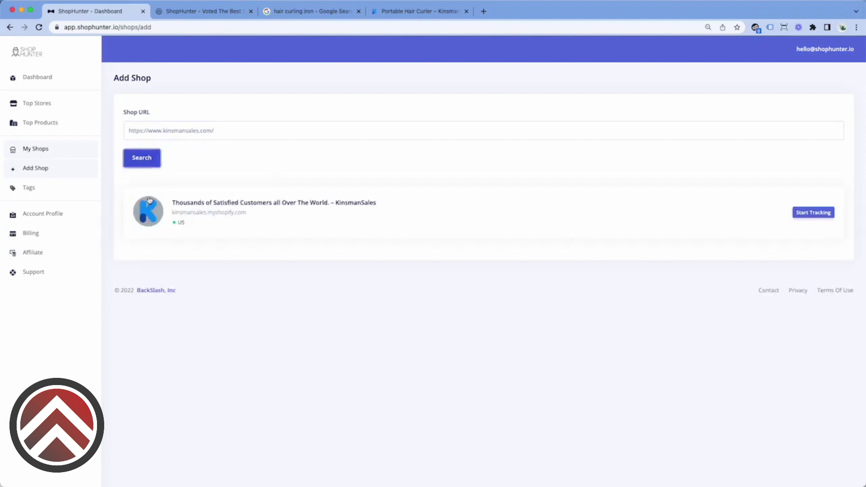
pyautogui.click(811, 216)
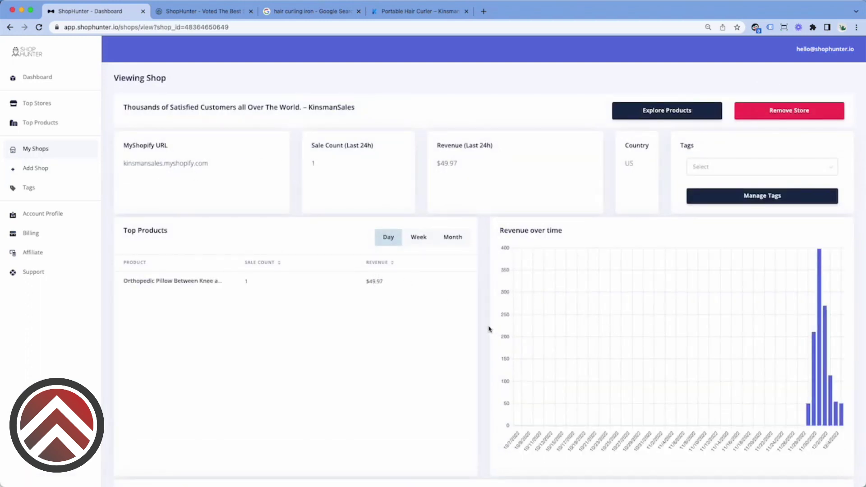
pyautogui.scroll(-5, 304, 225)
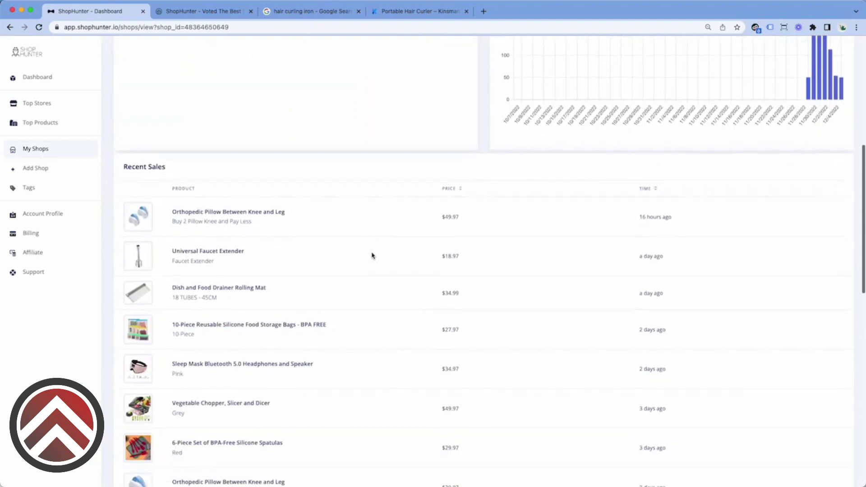
pyautogui.scroll(8, 373, 254)
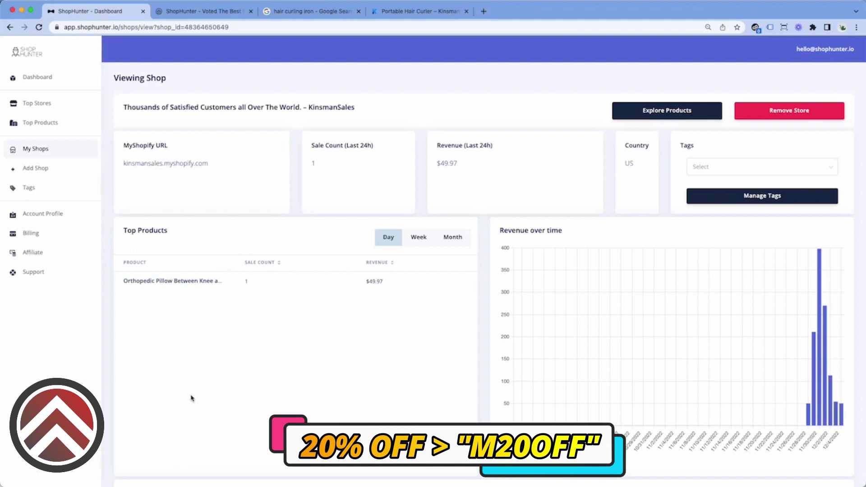
# - Find The Ridge Wallet in My Shops' Tracked Shops table and open it
pyautogui.click(60, 155)
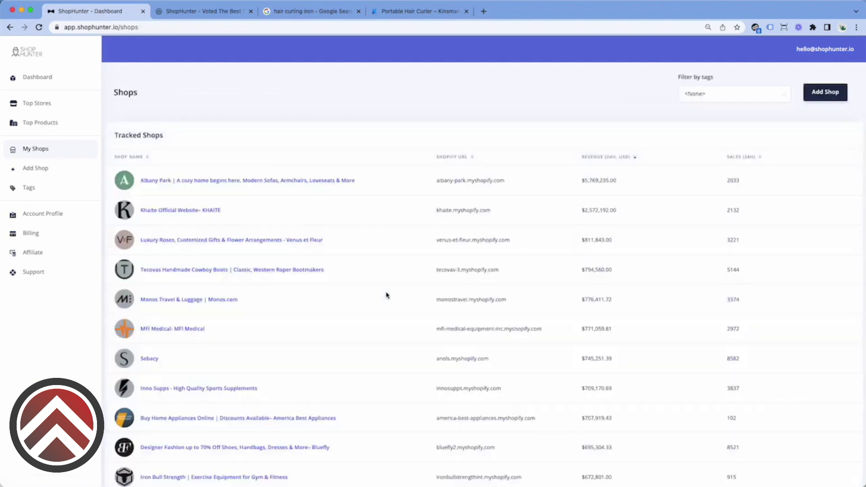
pyautogui.scroll(-3, 225, 322)
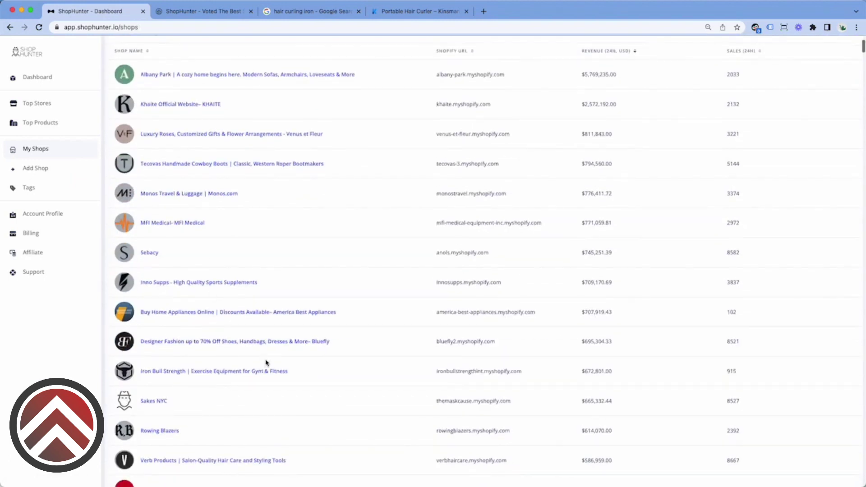
pyautogui.scroll(-5, 267, 362)
pyautogui.scroll(-3, 194, 383)
pyautogui.scroll(-2, 203, 361)
pyautogui.scroll(-4, 188, 338)
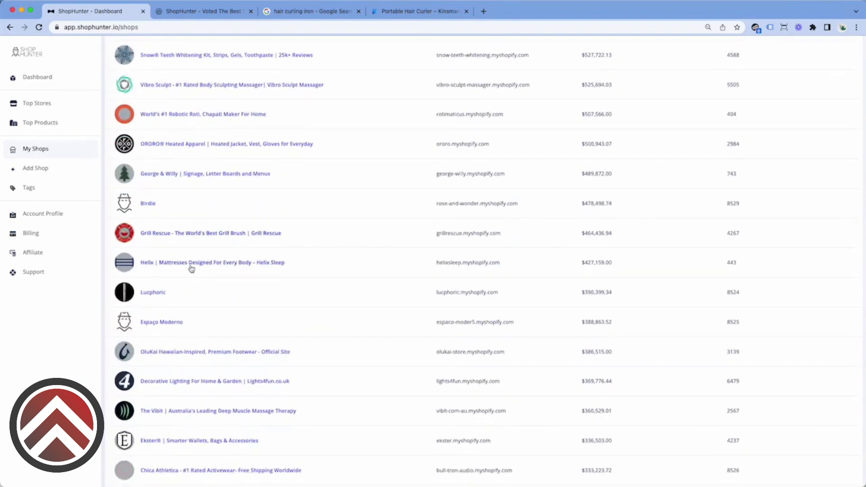
pyautogui.scroll(-5, 253, 364)
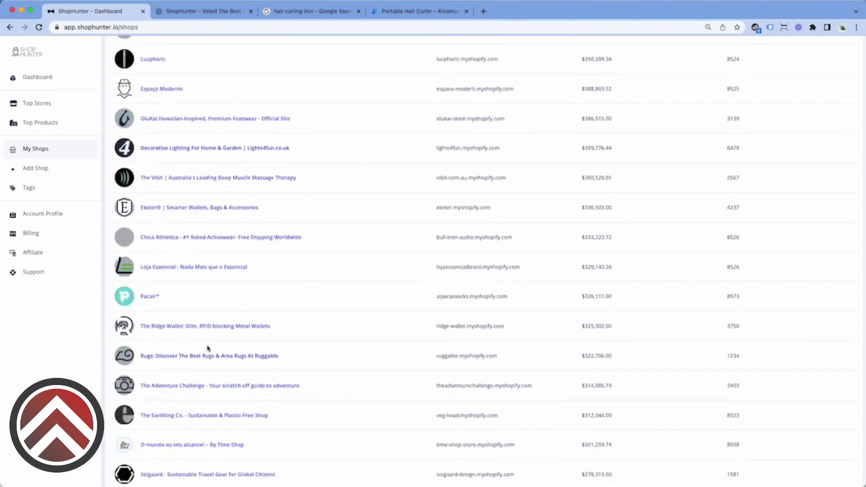
pyautogui.click(213, 329)
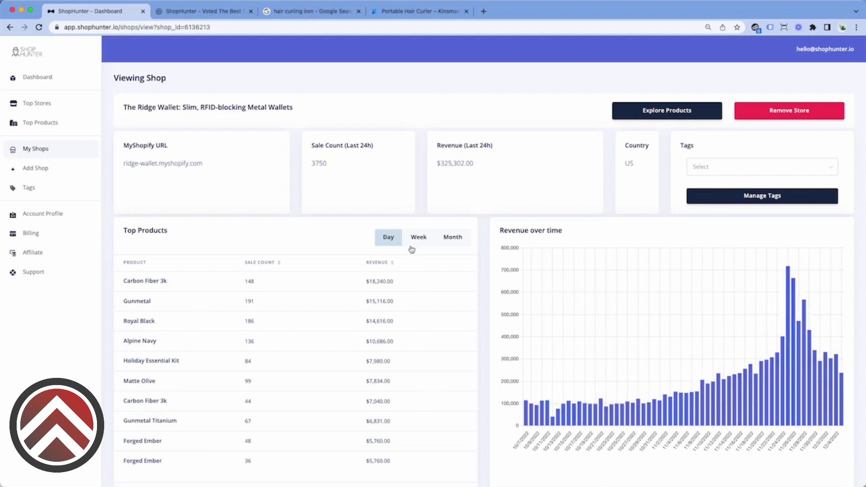
# - Show The Ridge Wallet's top products for the past month, led by Carbon Fiber 3k
pyautogui.click(465, 238)
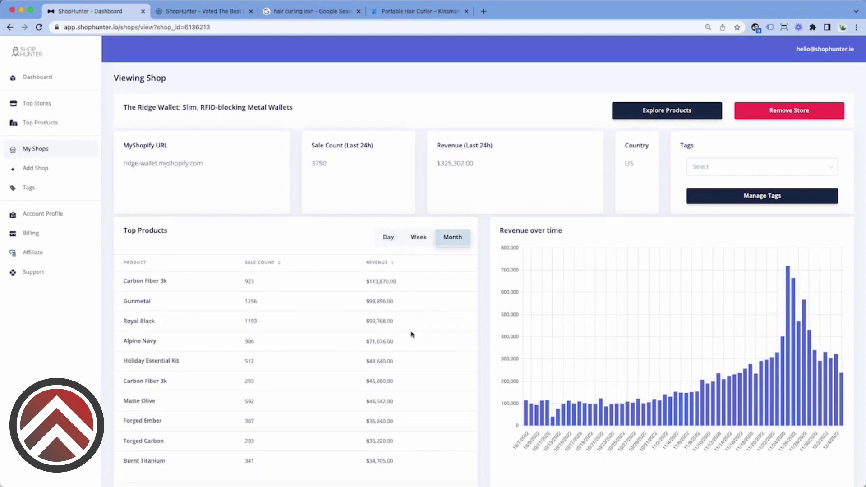
# - Highlight the top three product rows, then review the Ridge Wallet revenue-over-time chart
pyautogui.moveTo(404, 322); pyautogui.dragTo(123, 281)
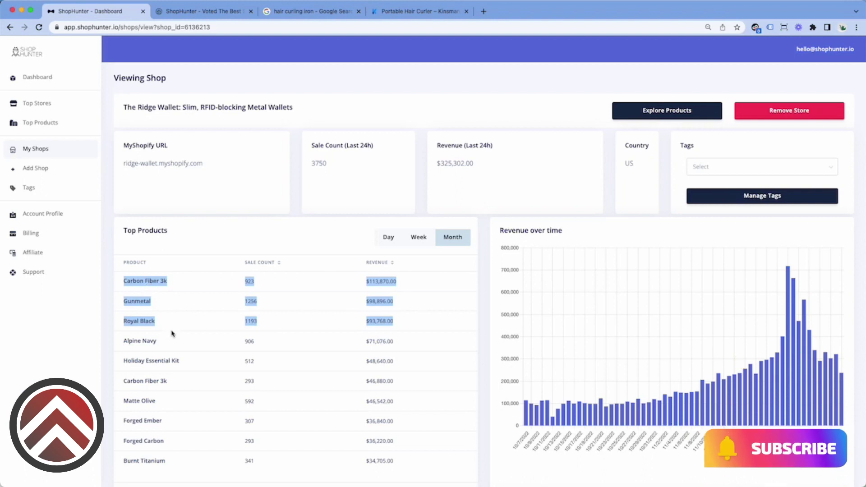
pyautogui.click(422, 326)
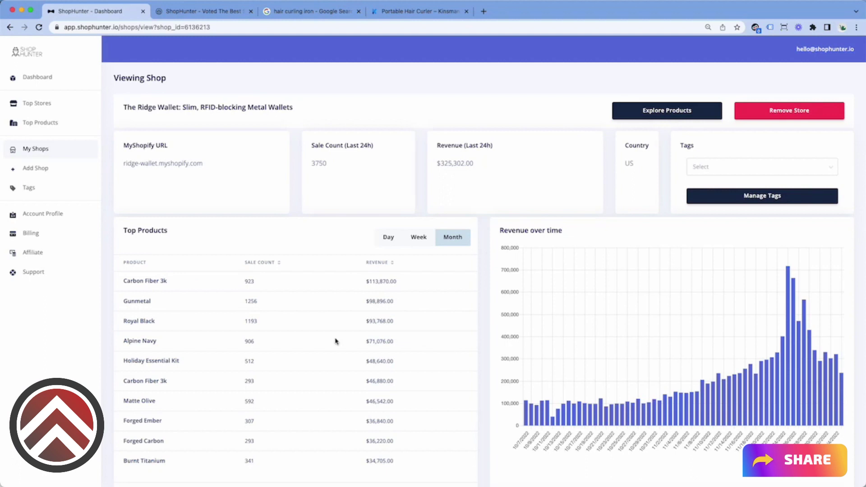
pyautogui.scroll(-2, 334, 342)
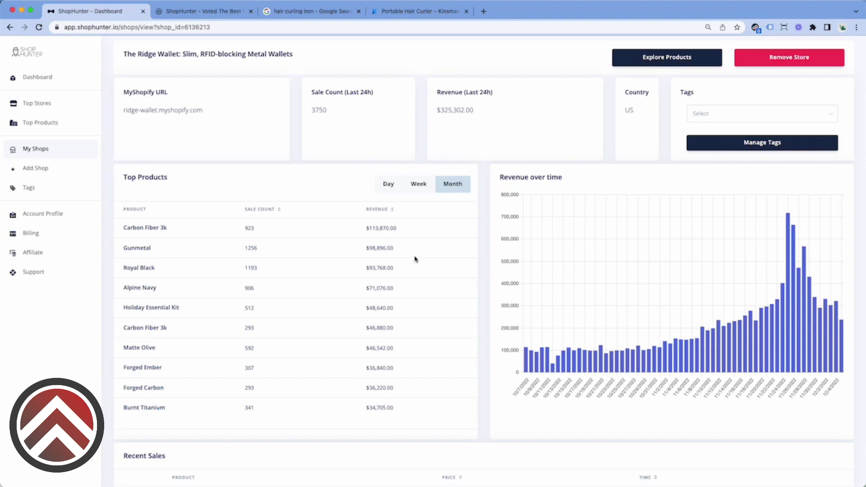
pyautogui.scroll(-1, 284, 236)
pyautogui.scroll(3, 358, 251)
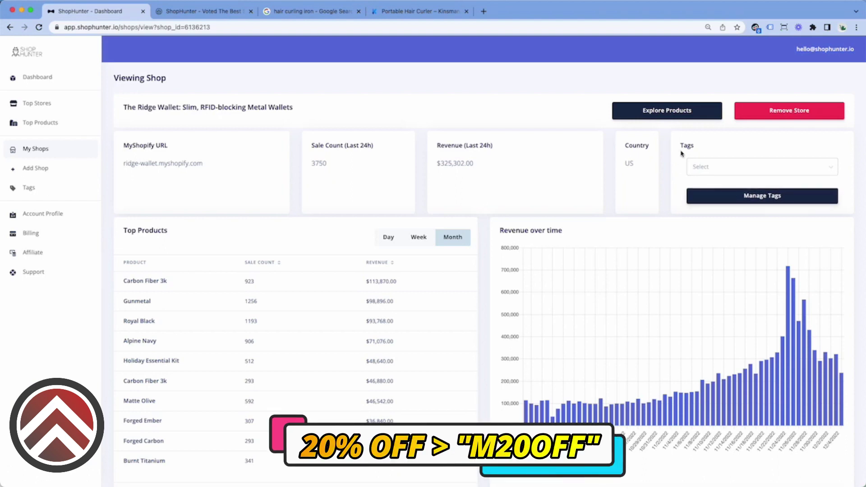
# - Create a new tag named 'wallets' from the shop's tag management
pyautogui.click(736, 201)
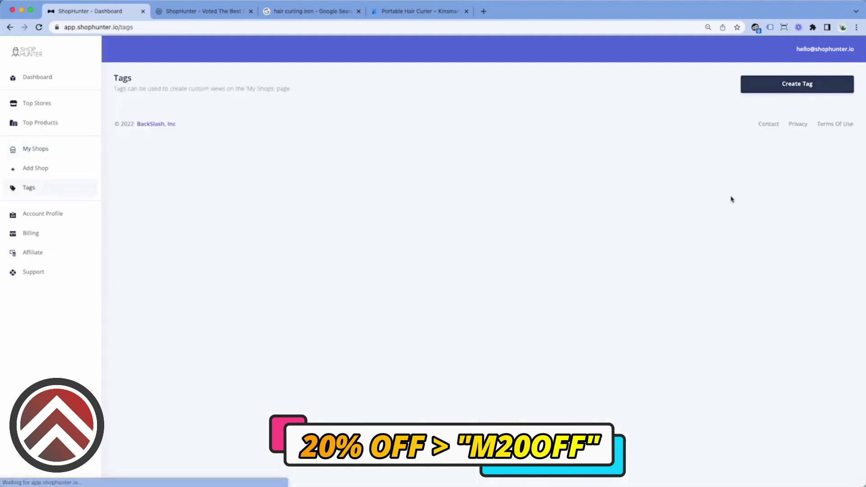
pyautogui.click(800, 88)
pyautogui.click(433, 240)
pyautogui.write('wallets')
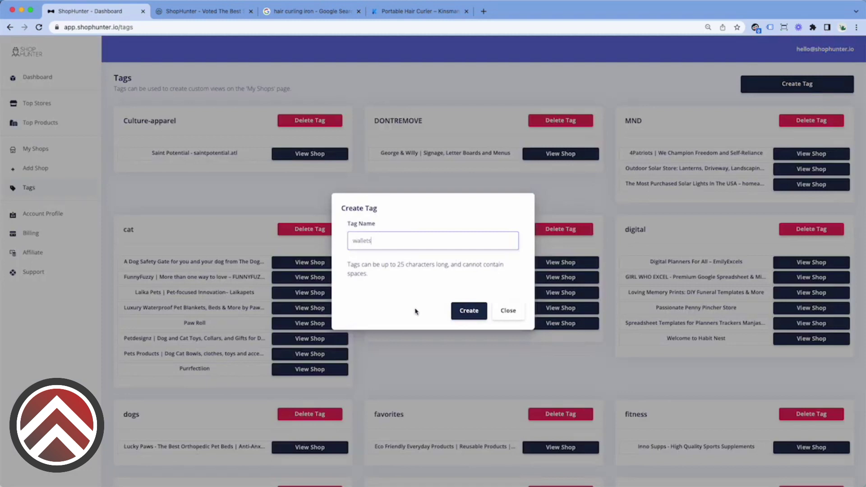
pyautogui.click(464, 310)
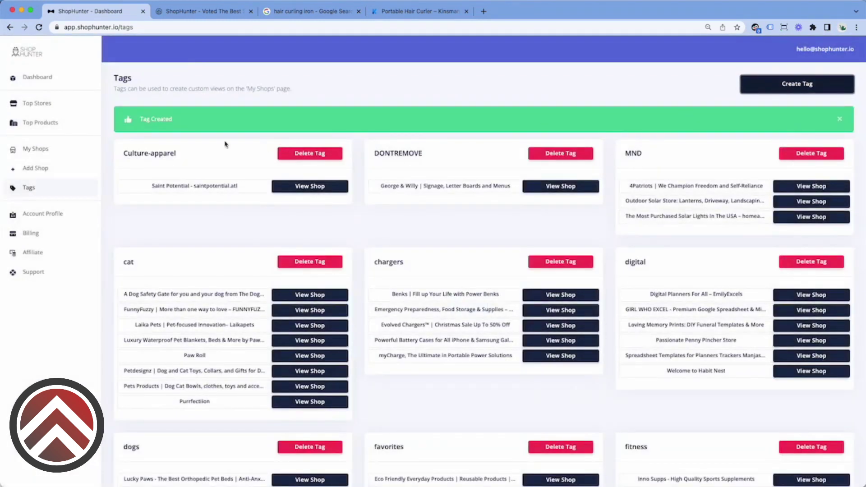
# - Assign the 'wallets' tag to The Ridge Wallet shop
pyautogui.hscroll(-5, 267, 200)
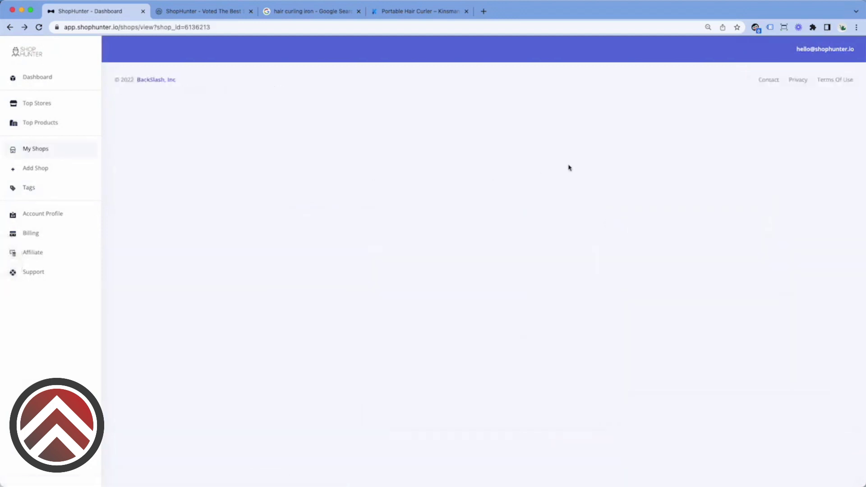
pyautogui.click(722, 175)
pyautogui.scroll(-5, 743, 261)
pyautogui.click(746, 261)
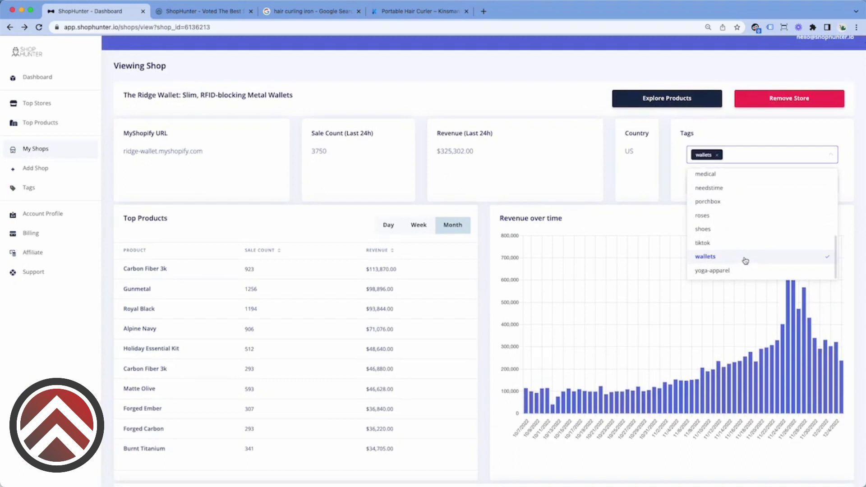
pyautogui.click(563, 102)
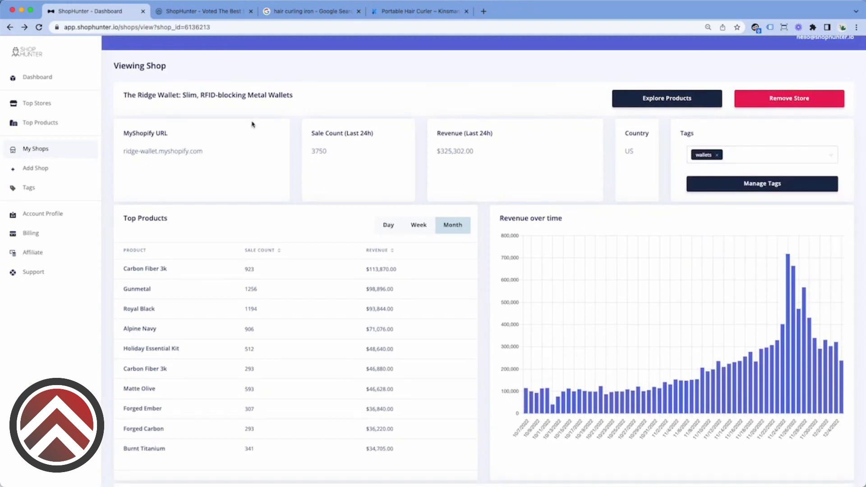
pyautogui.scroll(1, 630, 248)
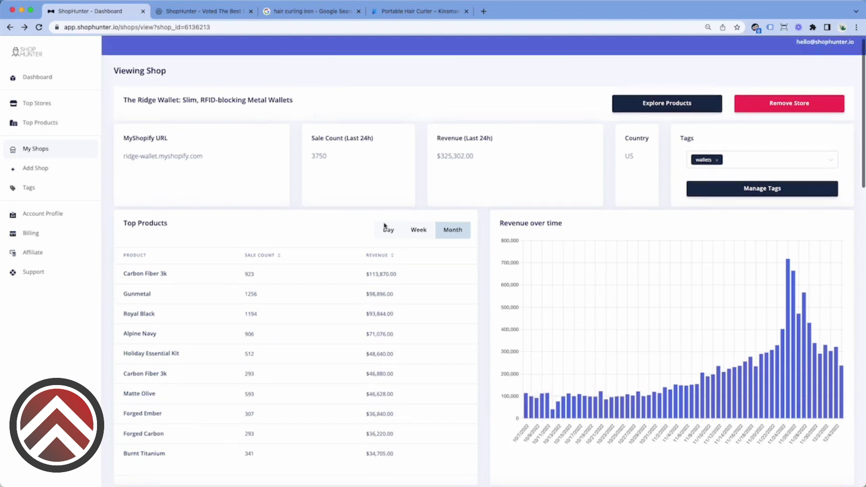
# - Open My Shops and filter the tracked shops by the 'wallets' tag
pyautogui.click(47, 149)
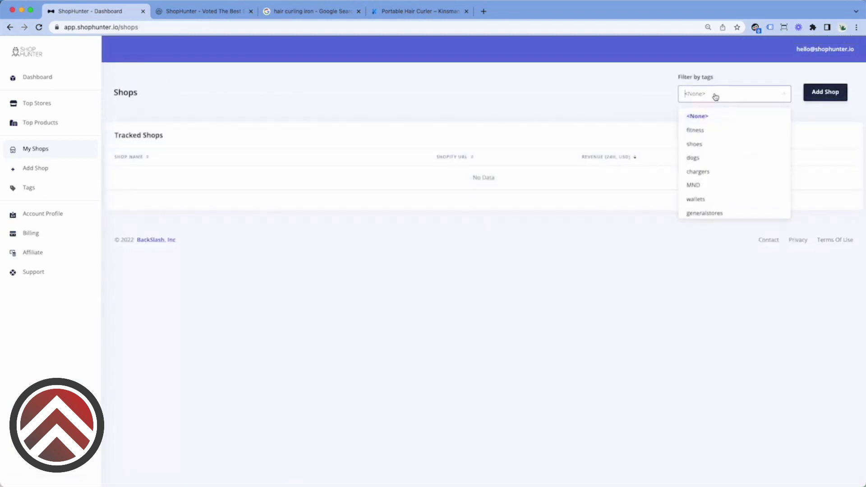
pyautogui.click(717, 96)
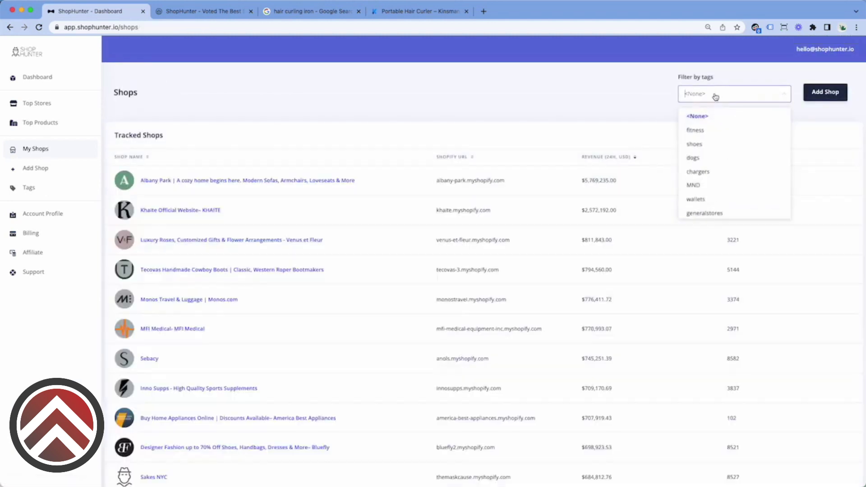
pyautogui.click(728, 199)
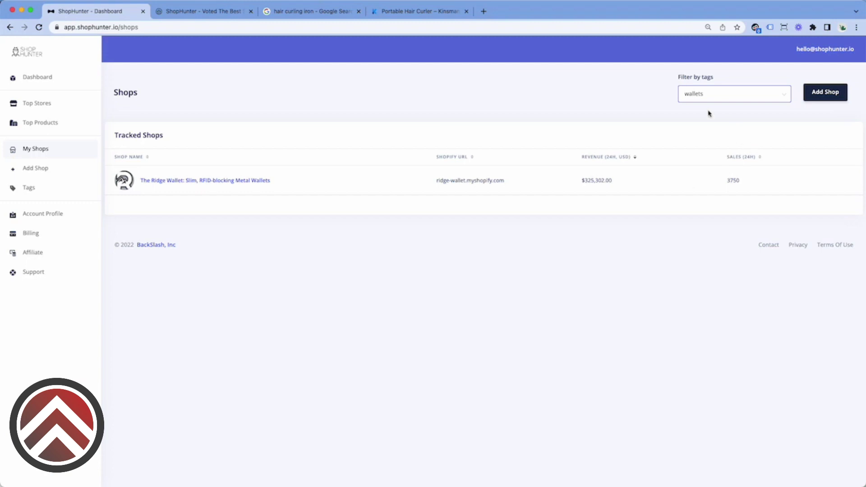
pyautogui.click(724, 97)
pyautogui.click(623, 100)
# - Filter My Shops by the 'dogs' tag, then switch the filter to 'cat'
pyautogui.click(694, 100)
pyautogui.click(732, 160)
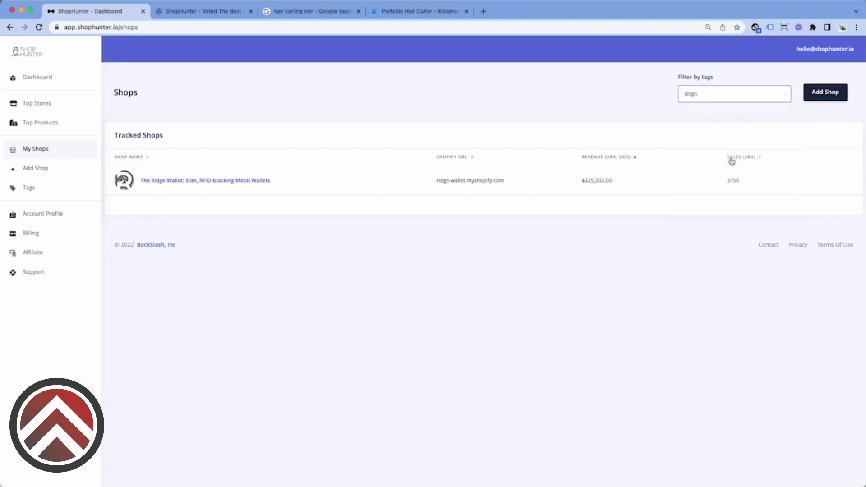
pyautogui.click(715, 97)
pyautogui.scroll(-2, 729, 167)
pyautogui.scroll(-3, 729, 167)
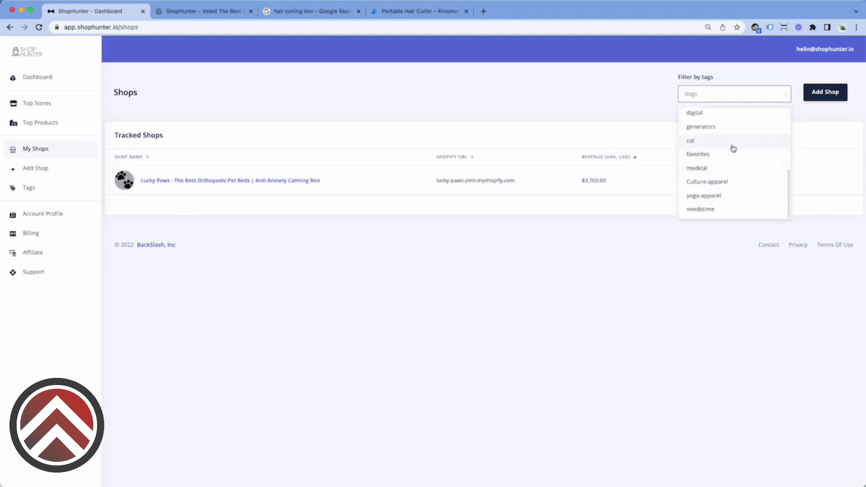
pyautogui.click(732, 142)
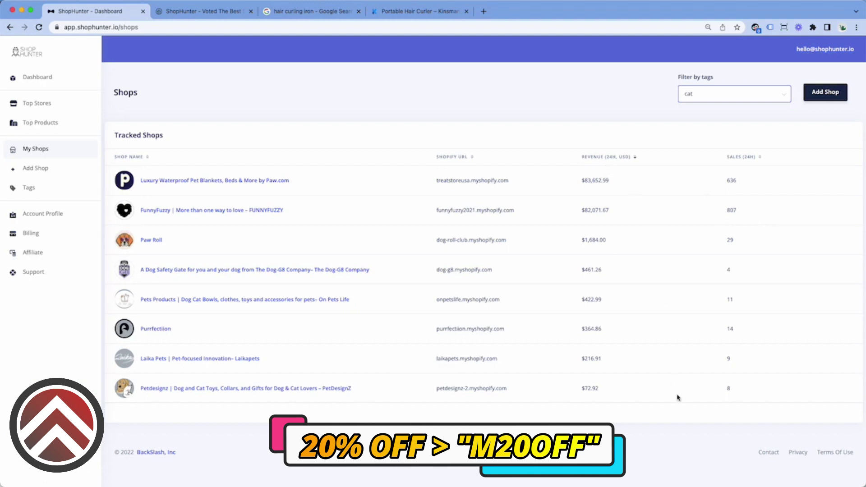
# - Open FunnyFuzzy's shop page and review its 24-hour sales, top products and revenue chart
pyautogui.click(212, 210)
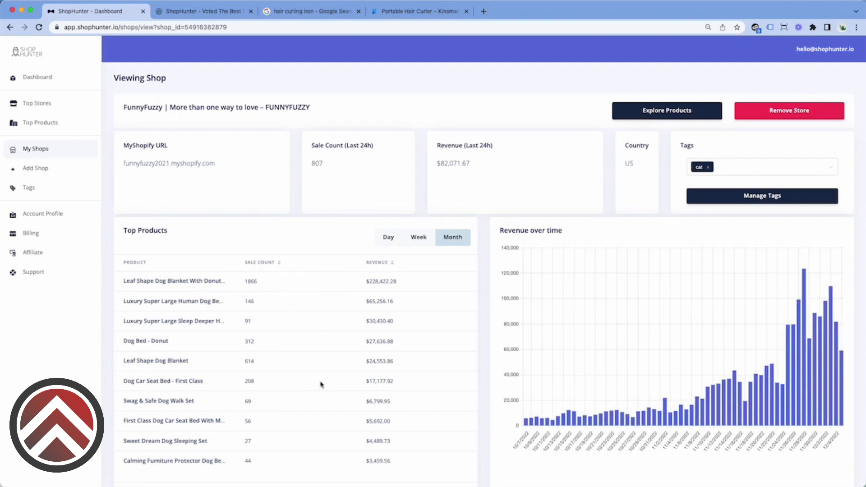
pyautogui.scroll(-3, 393, 380)
pyautogui.scroll(3, 393, 379)
pyautogui.scroll(1, 52, 153)
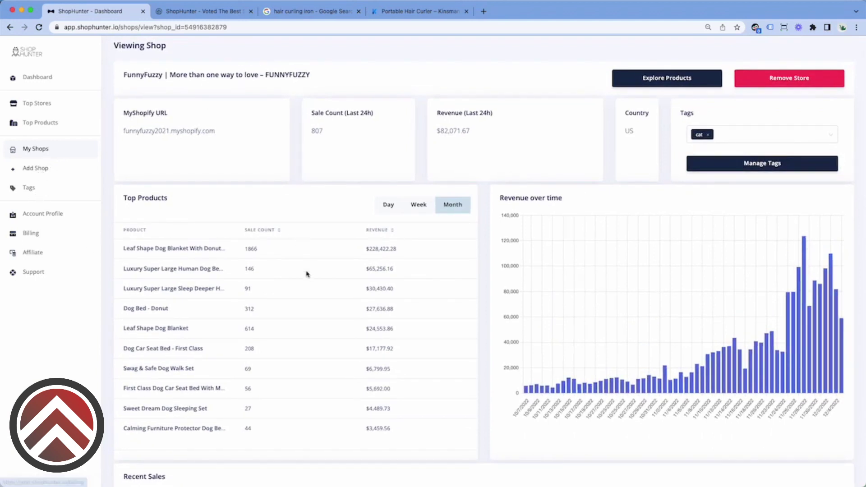
pyautogui.scroll(-3, 315, 274)
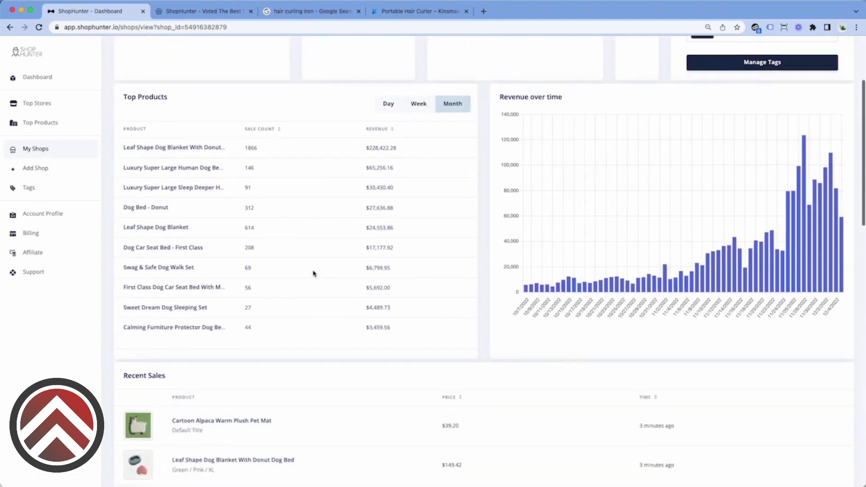
# - Browse the Account Profile, Enterprise Billing and Affiliate Program (20% commission) pages
pyautogui.click(53, 215)
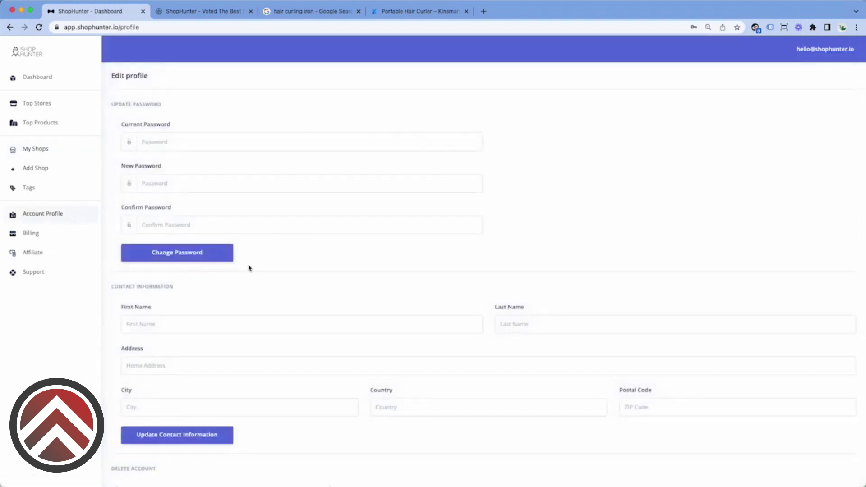
pyautogui.click(42, 236)
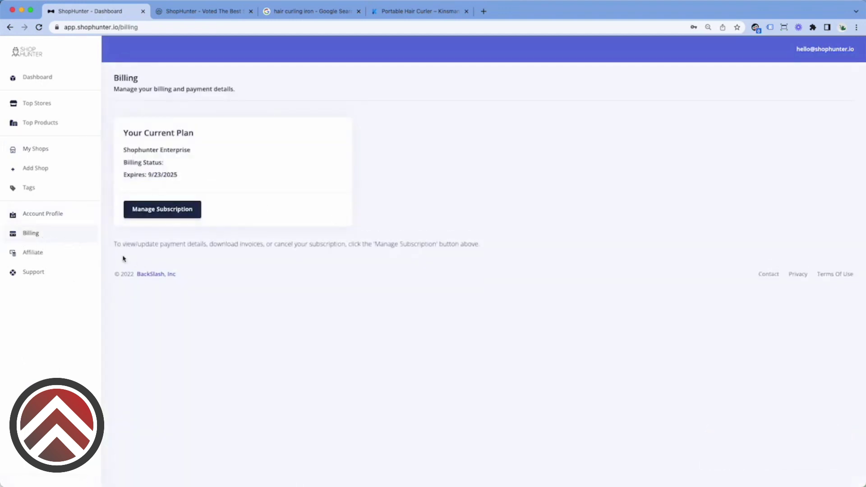
pyautogui.click(48, 257)
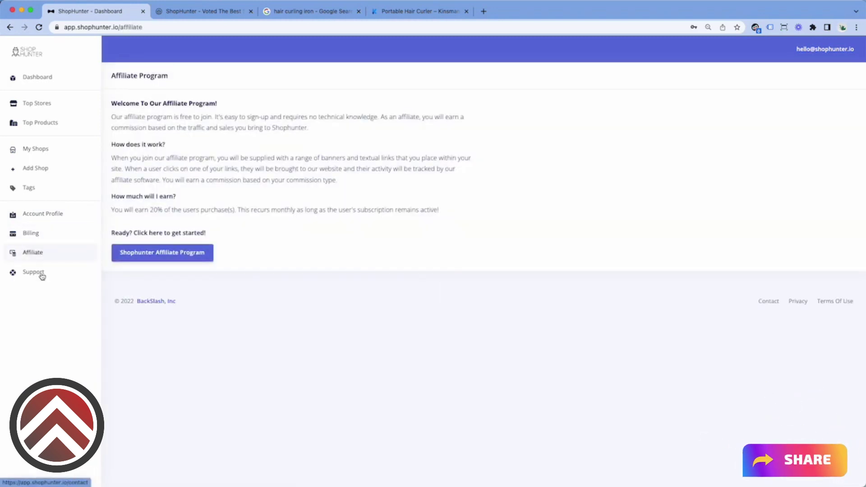